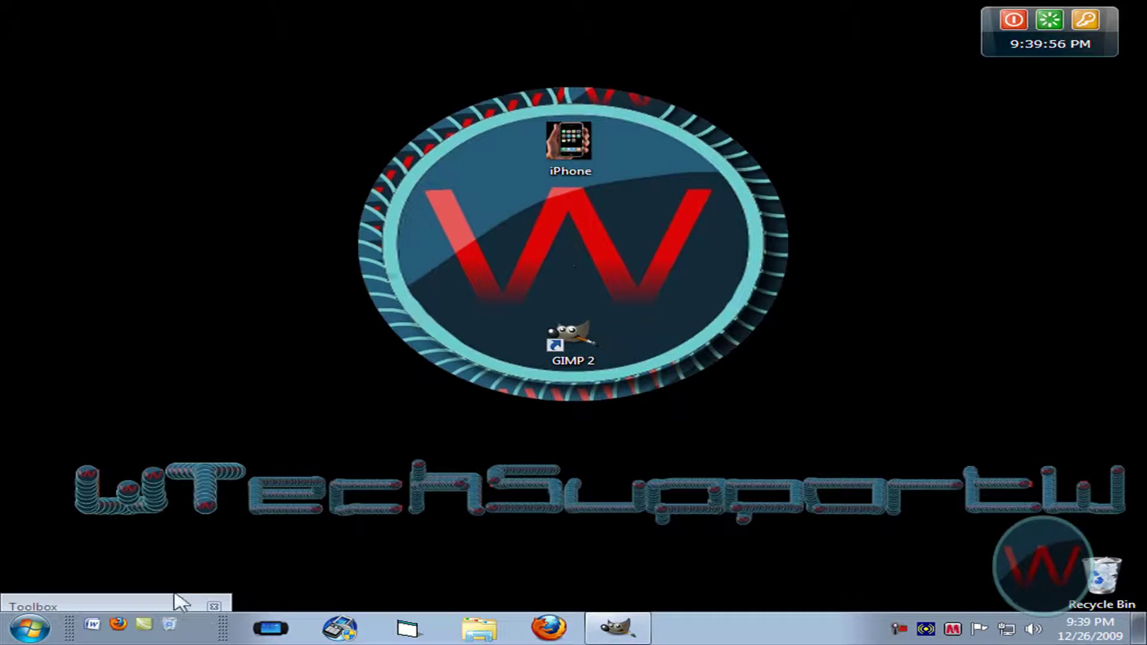
Open the hand-holding-iPhone photo in GIMP, repositioning the toolbox and image window
{"action": "left_click_drag", "start_coordinate": [180, 603], "coordinate": [177, 20]}
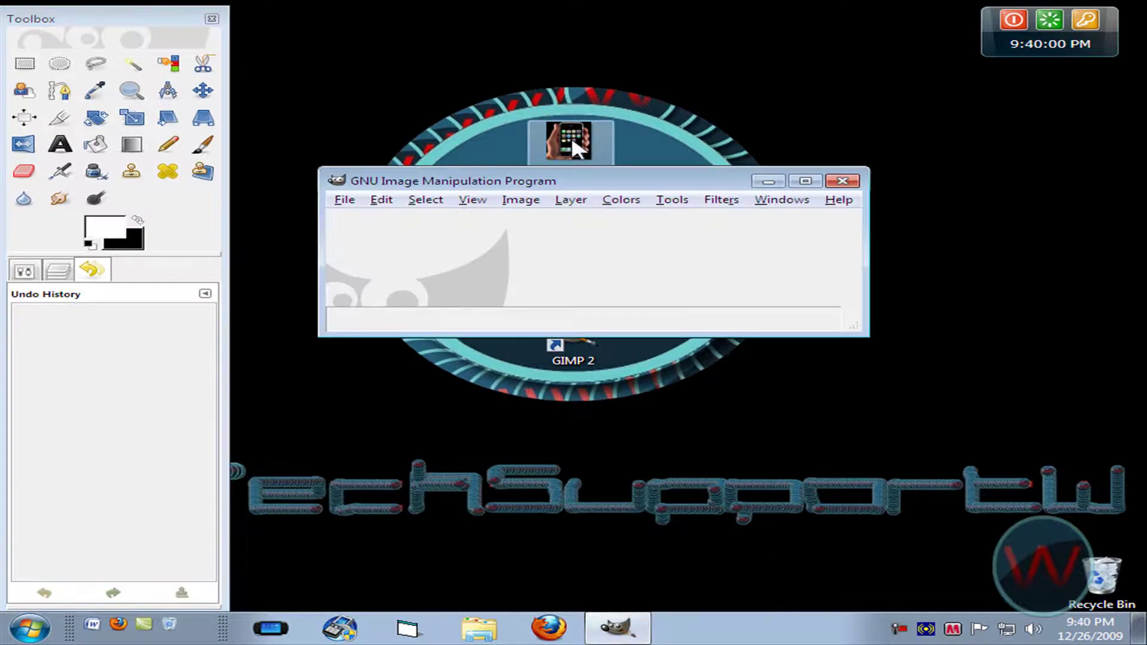
{"action": "left_click_drag", "start_coordinate": [574, 148], "coordinate": [714, 285]}
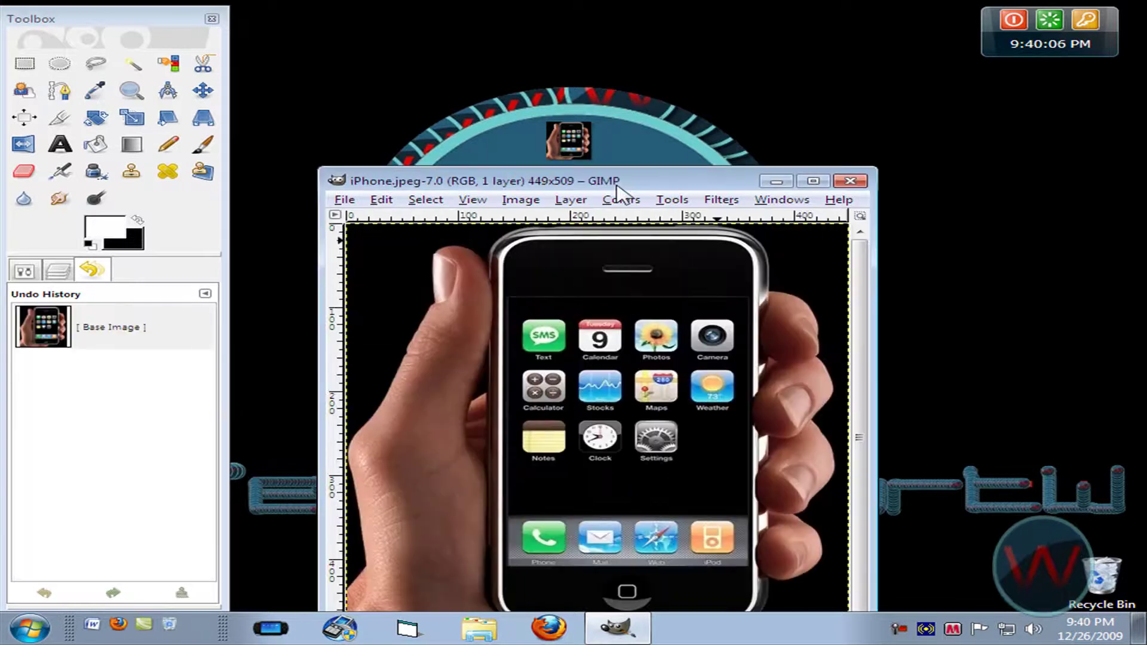
{"action": "left_click_drag", "start_coordinate": [617, 186], "coordinate": [602, 77]}
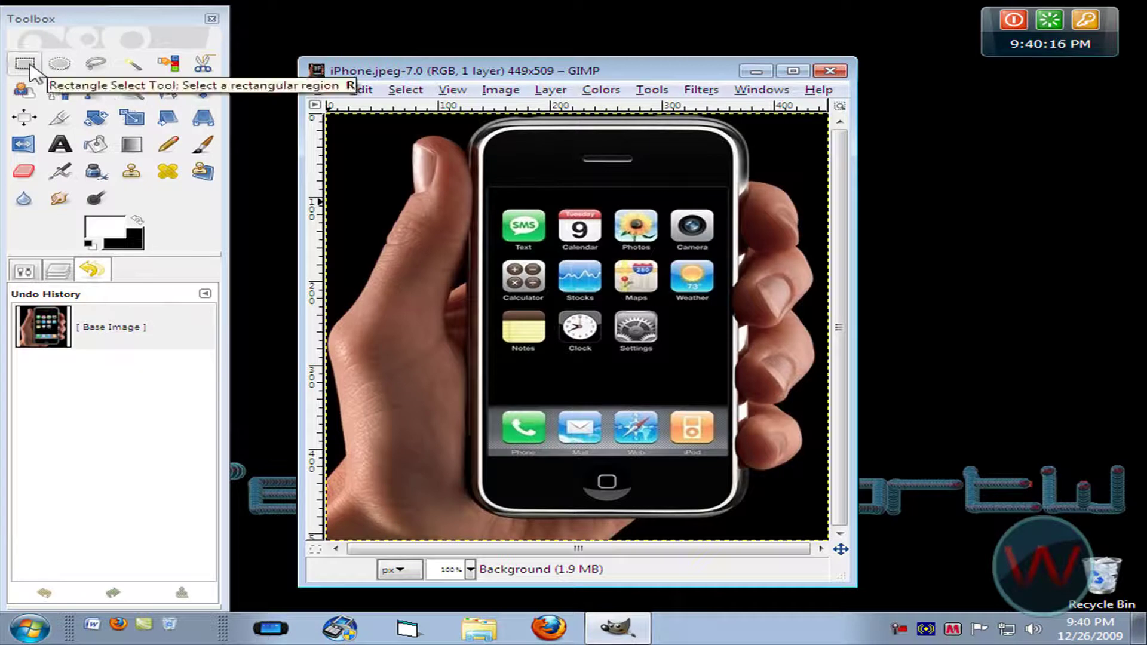
Fit a rectangle selection around the whole iPhone, drawn without rounded corners, then re-enable them
{"action": "left_click", "coordinate": [27, 269]}
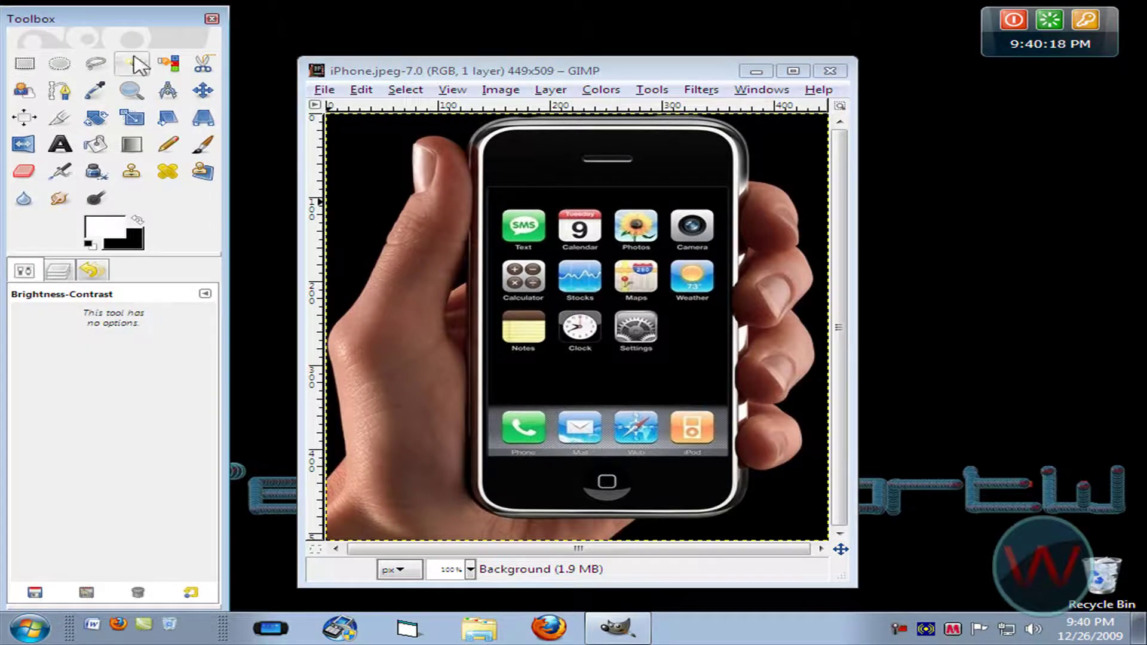
{"action": "left_click", "coordinate": [34, 75]}
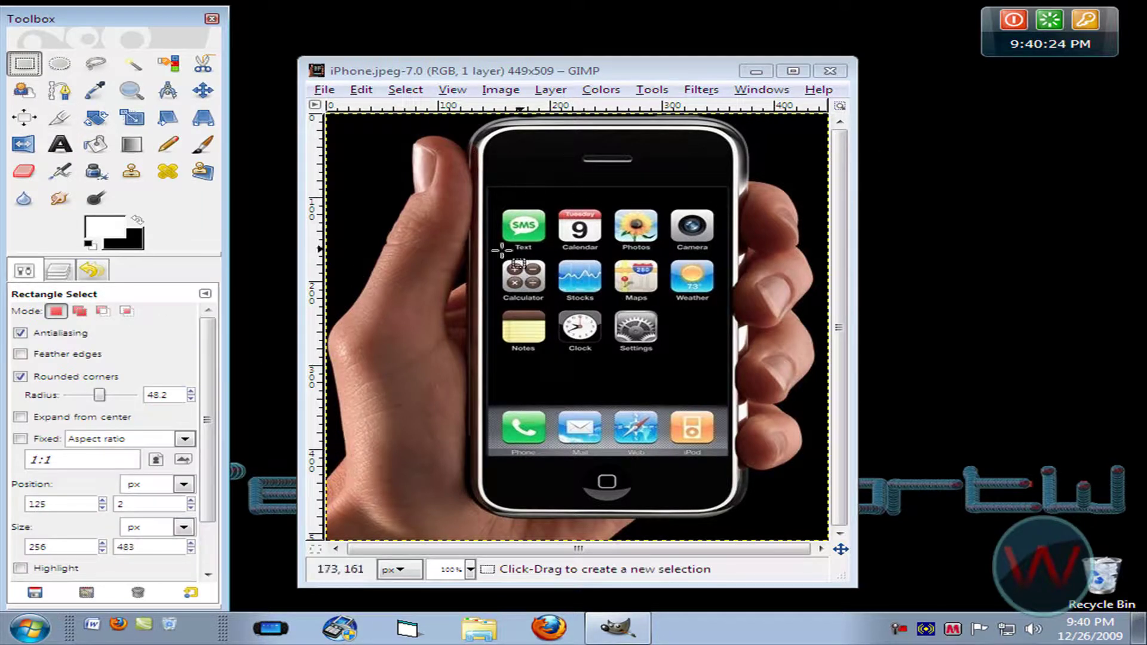
{"action": "left_click", "coordinate": [21, 376]}
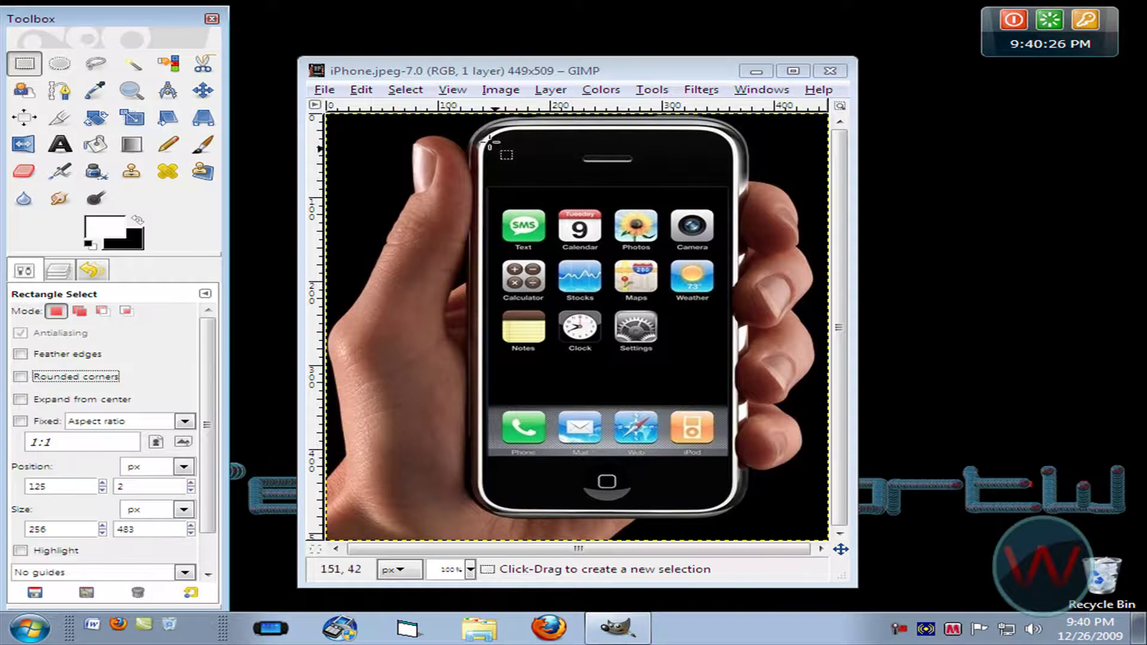
{"action": "left_click_drag", "start_coordinate": [467, 116], "coordinate": [745, 522]}
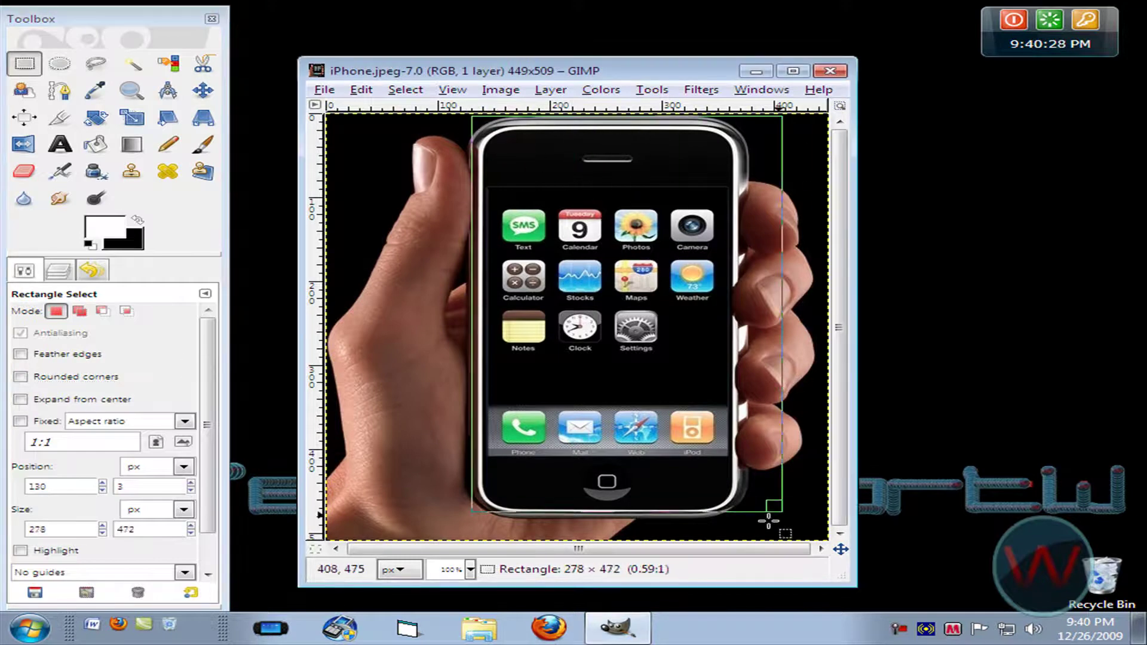
{"action": "left_click_drag", "start_coordinate": [505, 523], "coordinate": [500, 510]}
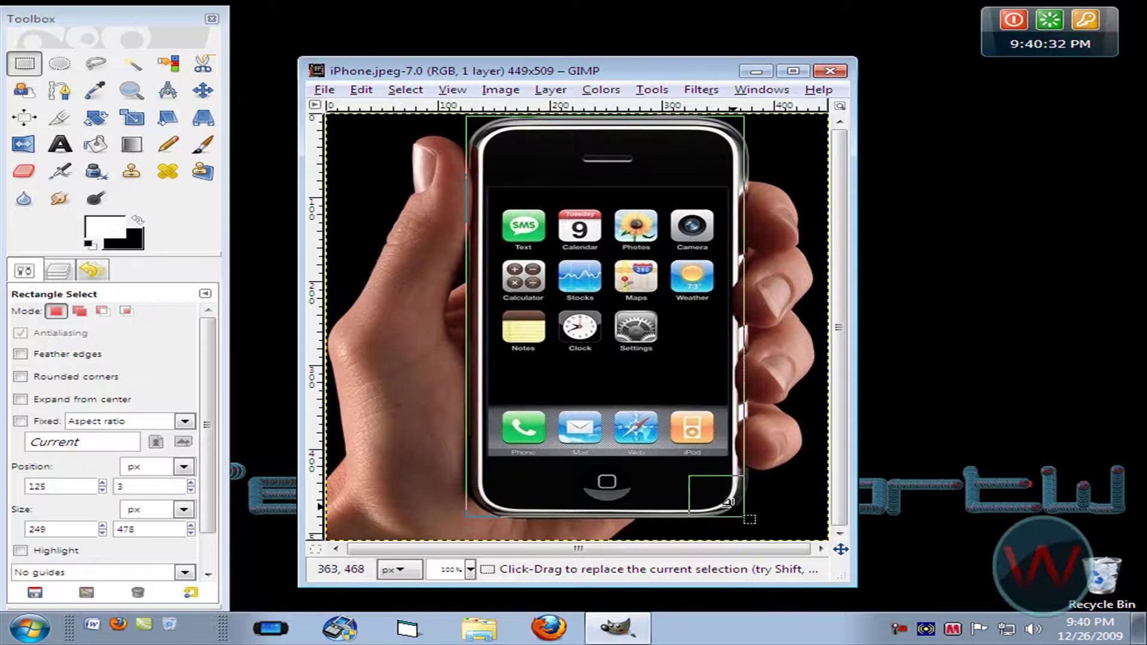
{"action": "left_click_drag", "start_coordinate": [729, 503], "coordinate": [734, 506]}
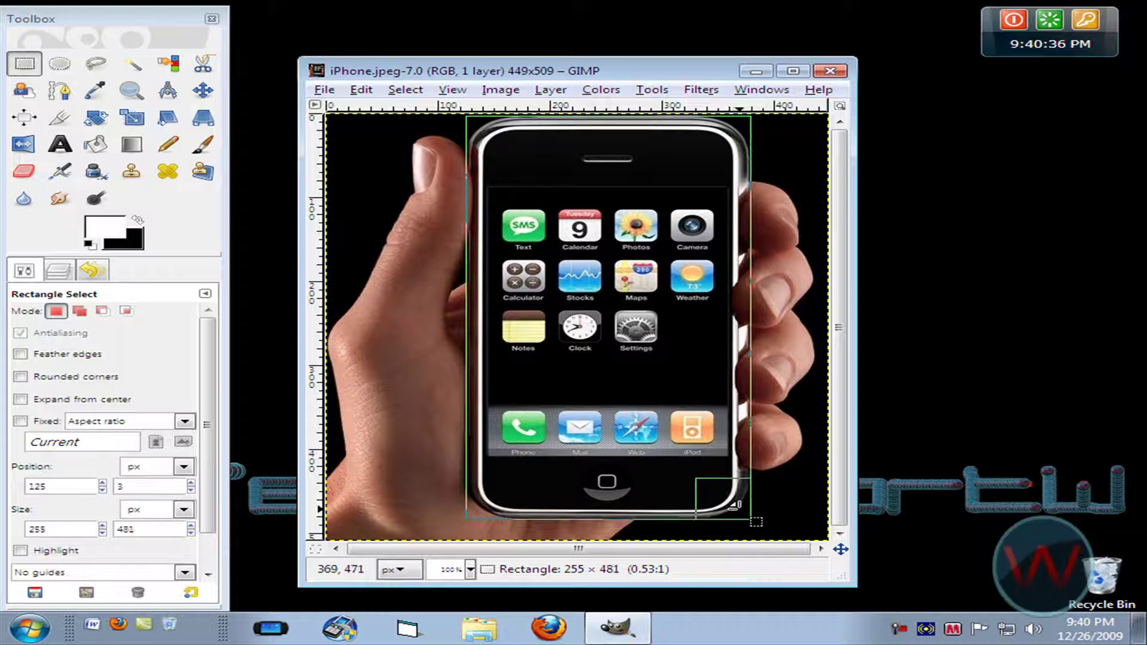
{"action": "left_click", "coordinate": [735, 505]}
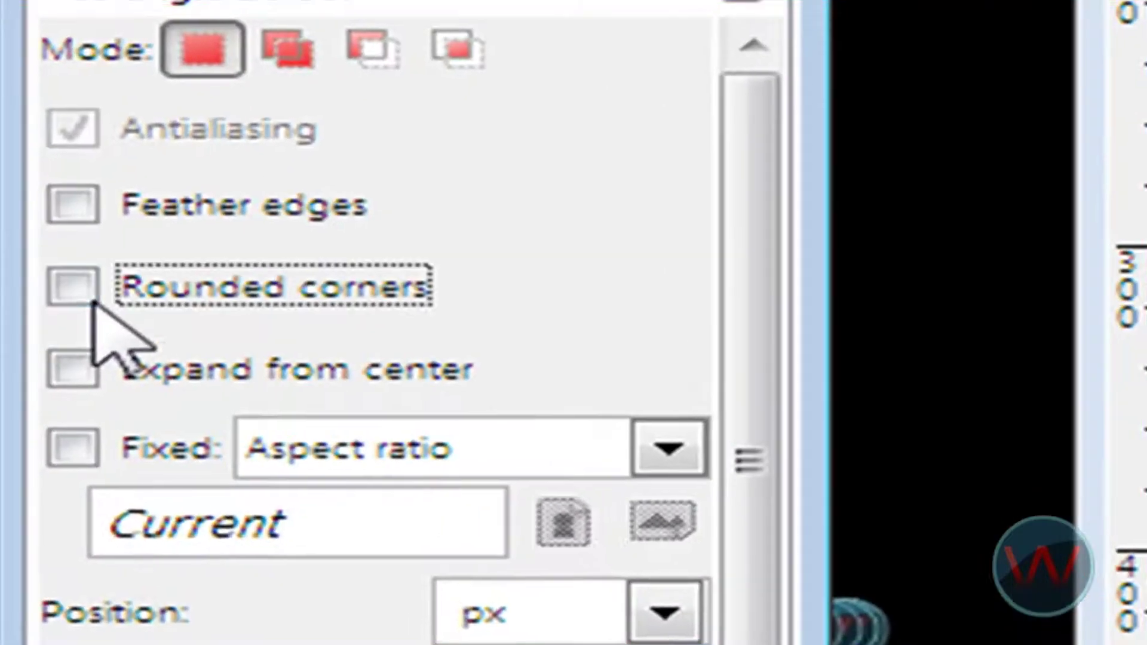
{"action": "left_click", "coordinate": [22, 377]}
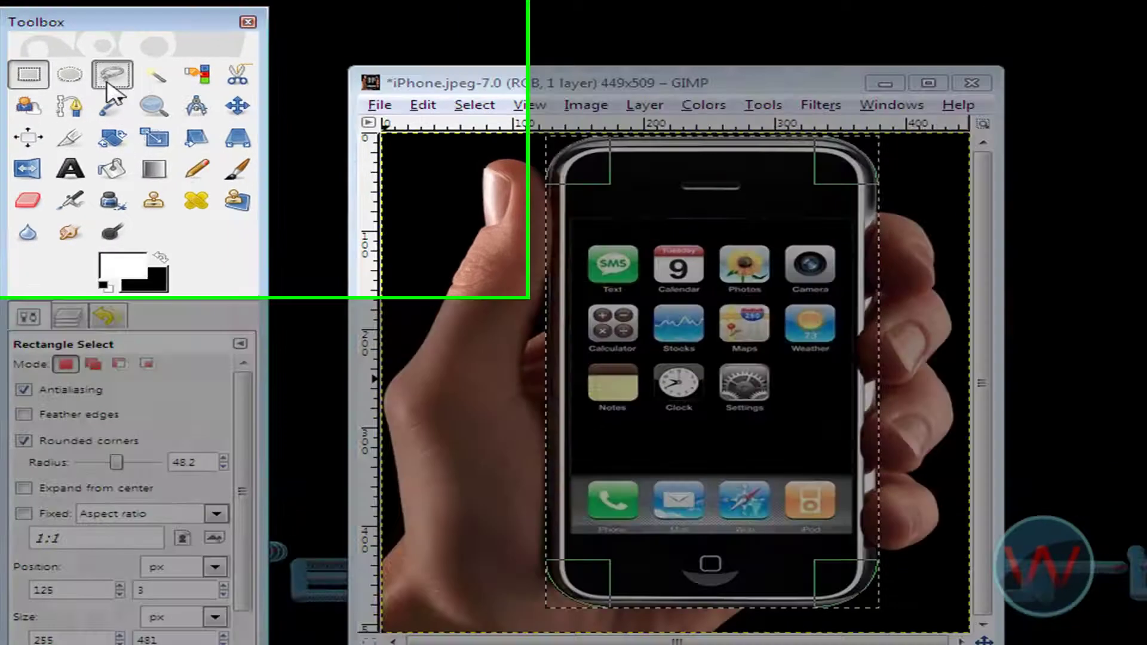
Zoom in on the finger overlapping the phone's right edge
{"action": "left_click", "coordinate": [109, 78]}
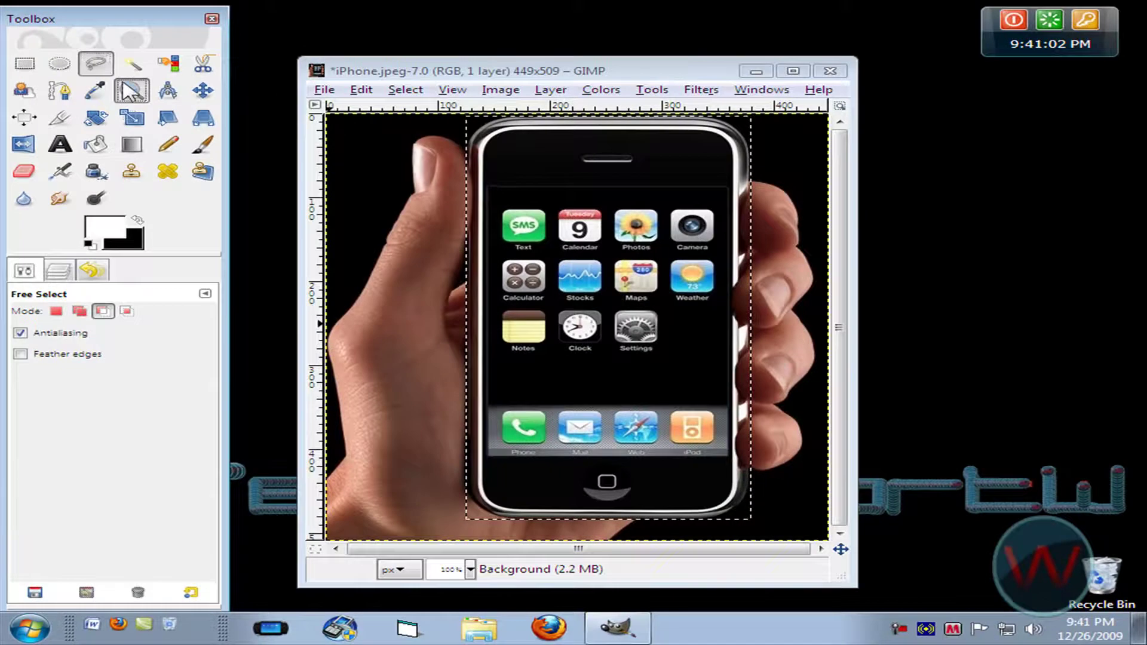
{"action": "left_click", "coordinate": [131, 90]}
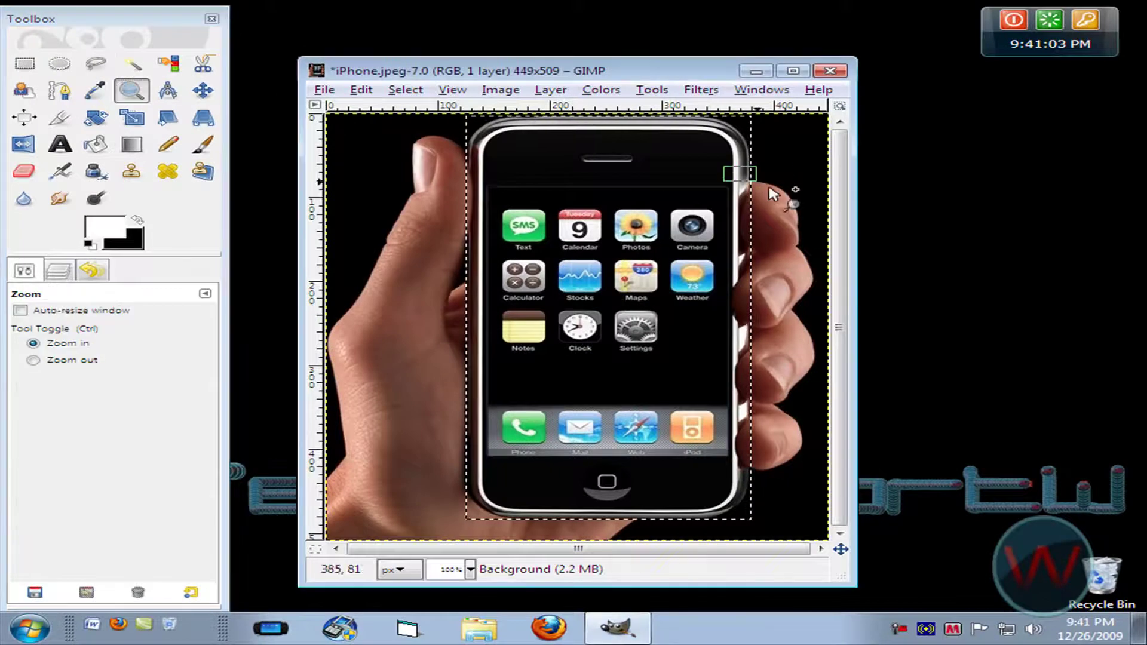
{"action": "left_click_drag", "start_coordinate": [737, 180], "coordinate": [800, 276]}
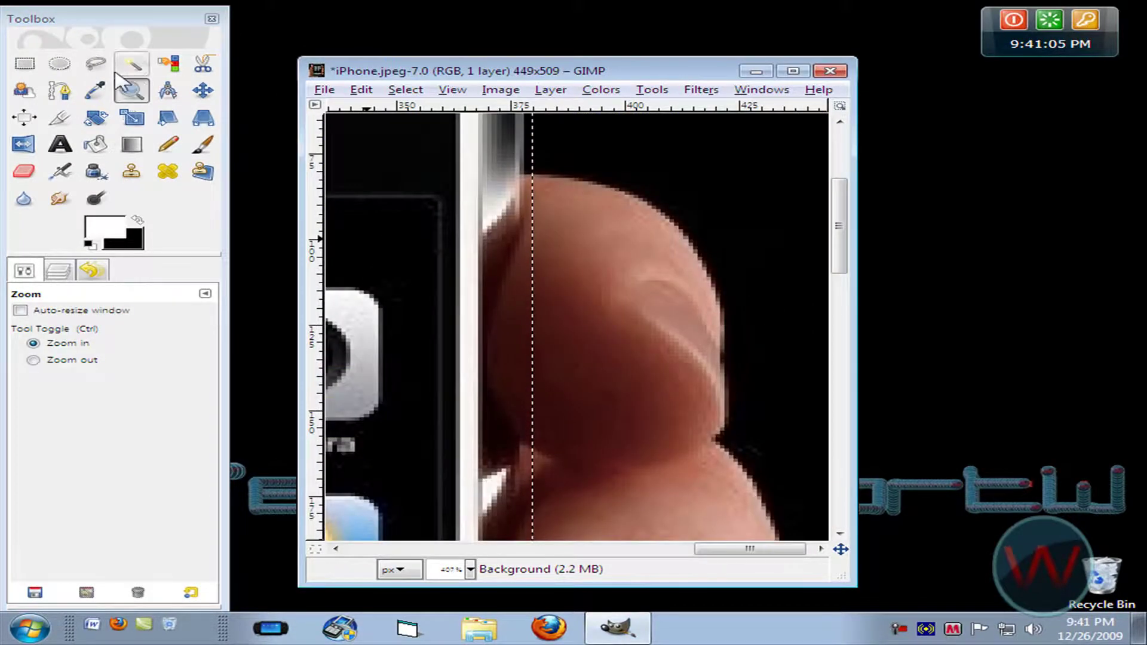
Trace a free-select outline down the finger's left edge
{"action": "left_click", "coordinate": [96, 62]}
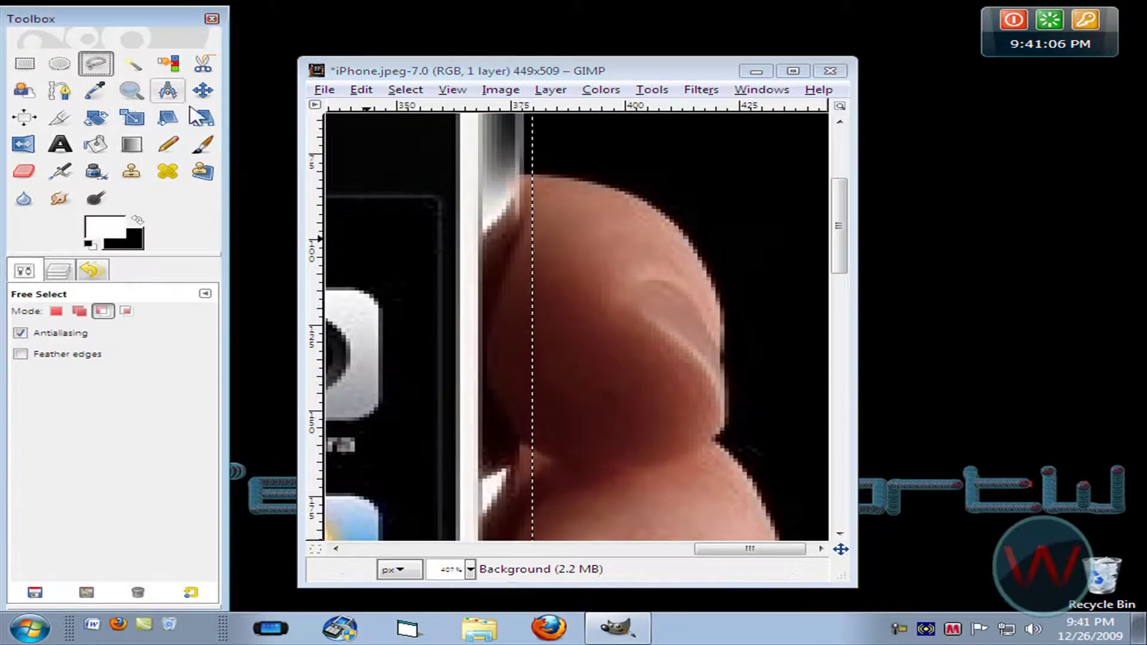
{"action": "left_click", "coordinate": [526, 192]}
{"action": "left_click", "coordinate": [492, 221]}
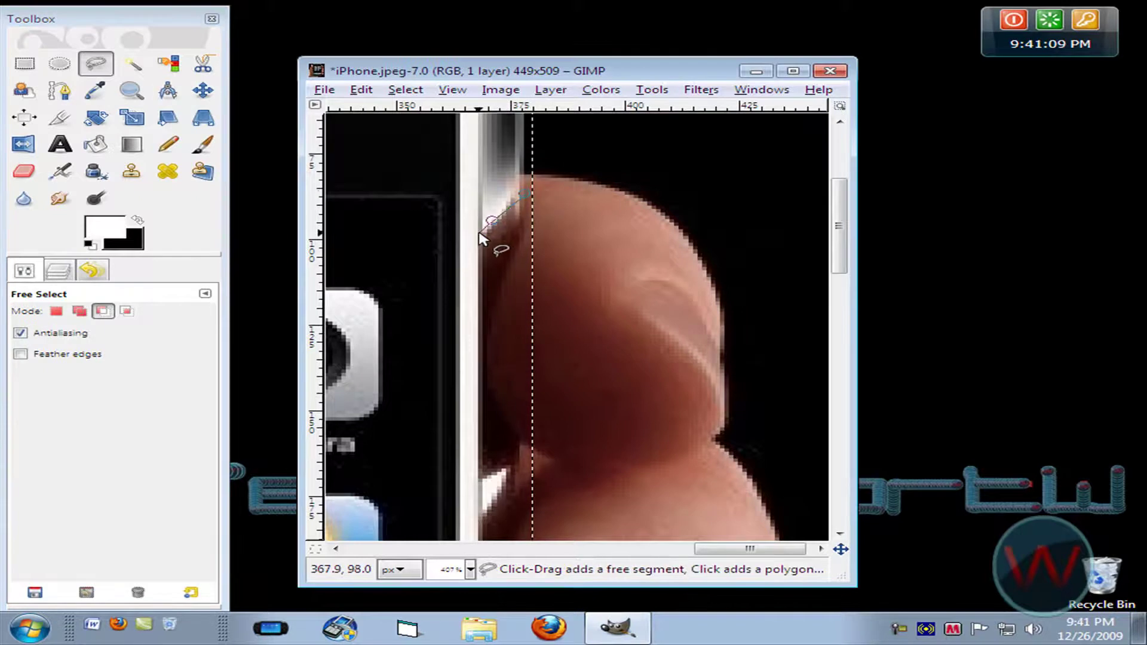
{"action": "left_click", "coordinate": [487, 383]}
{"action": "left_click", "coordinate": [485, 470]}
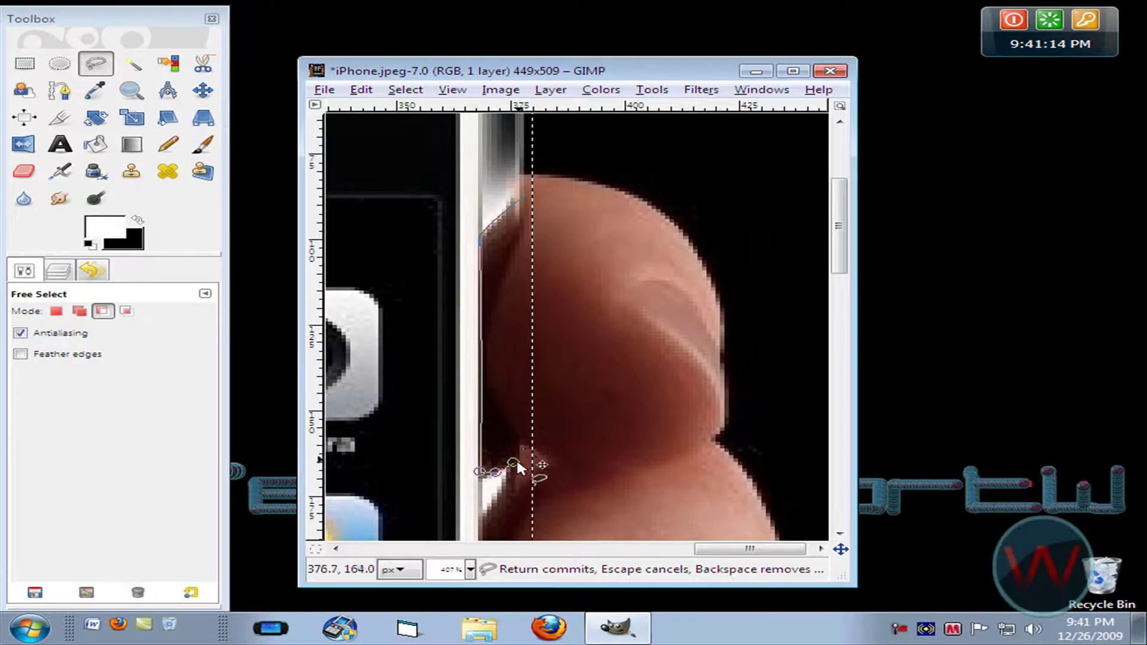
{"action": "left_click", "coordinate": [482, 509]}
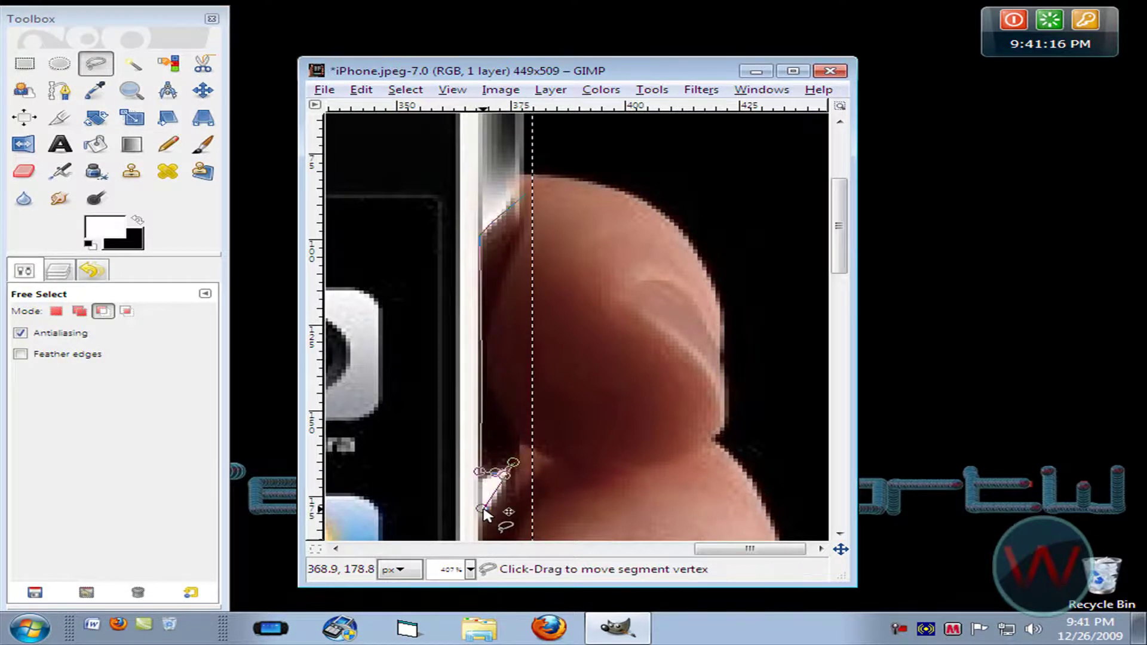
At 100% zoom, trace along the phone's right edge and close the outline
{"action": "key", "text": "1"}
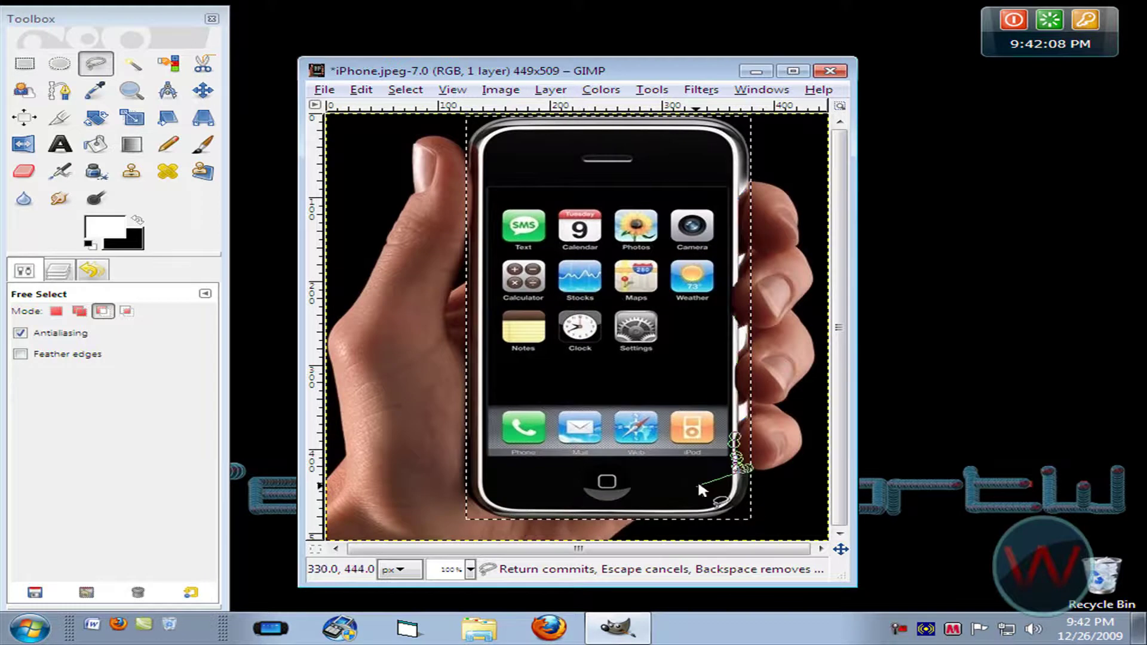
{"action": "left_click_drag", "start_coordinate": [741, 410], "coordinate": [741, 193]}
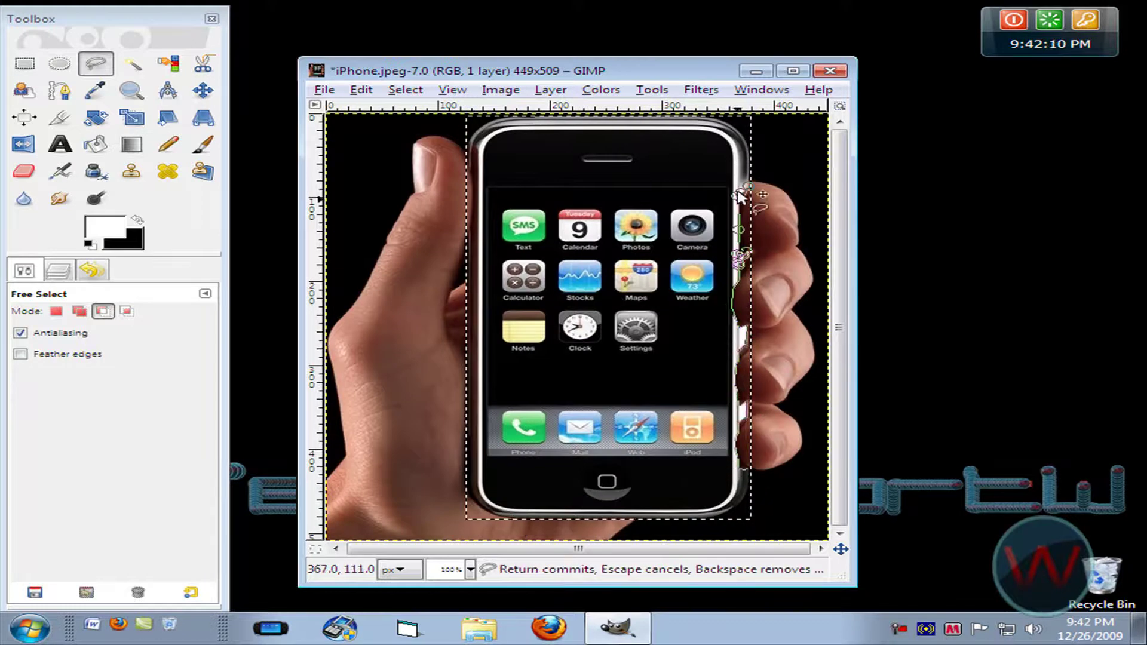
{"action": "left_click", "coordinate": [767, 465]}
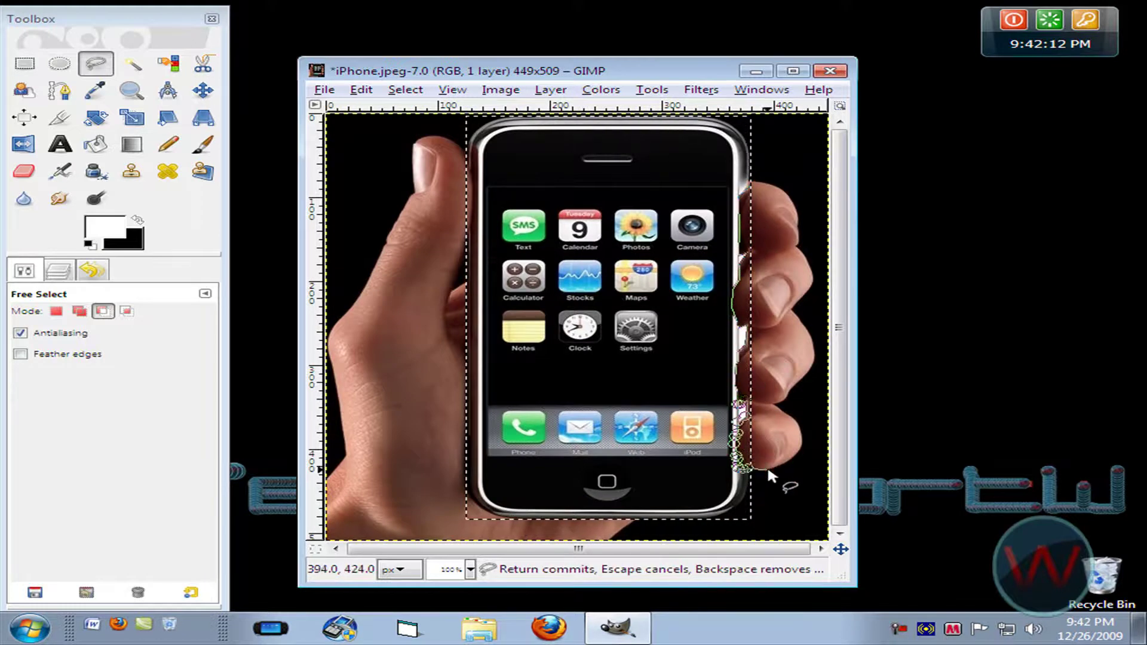
{"action": "left_click", "coordinate": [754, 185]}
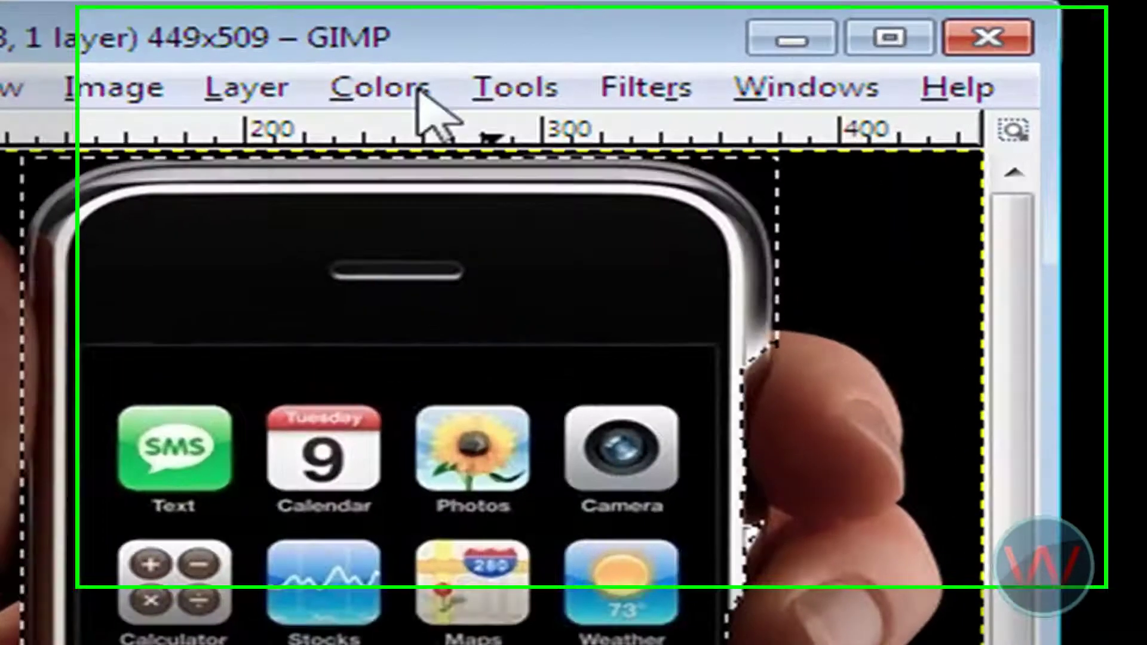
Colorize the selected iPhone gold with Hue 42, Saturation 59 and Lightness -10
{"action": "left_click", "coordinate": [418, 90]}
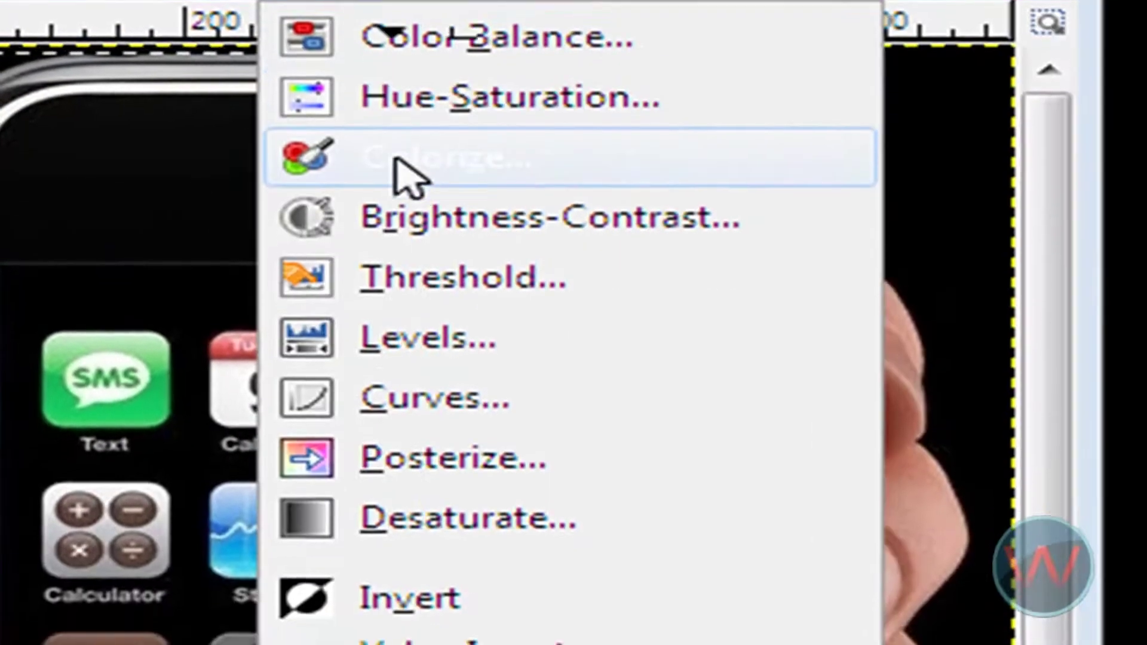
{"action": "left_click", "coordinate": [395, 156]}
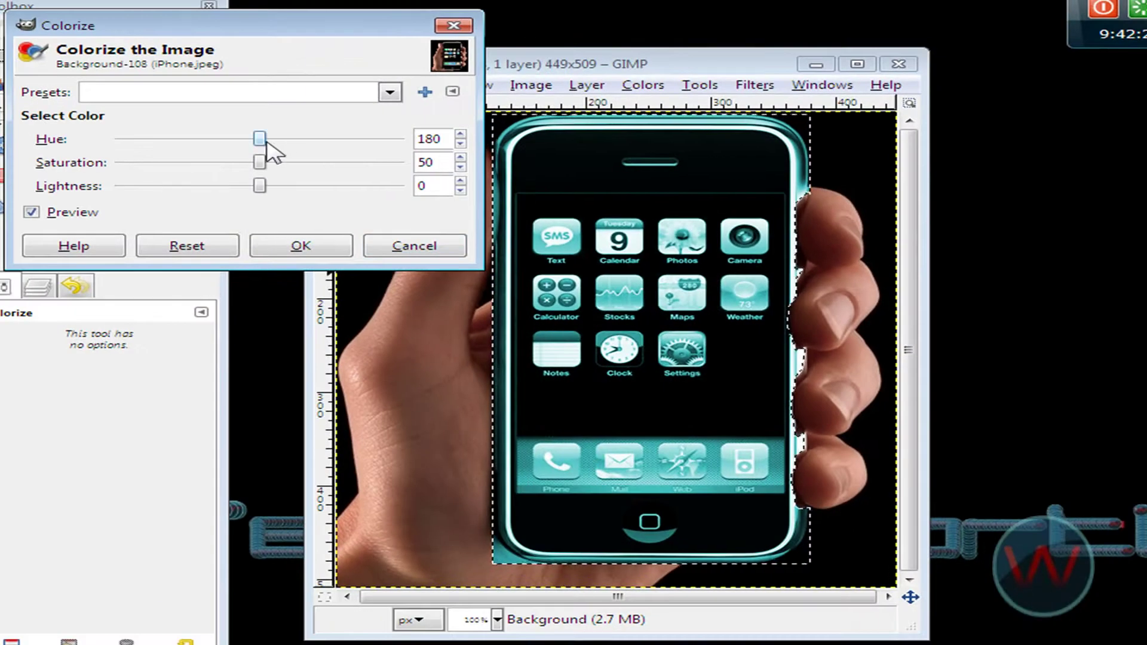
{"action": "left_click_drag", "start_coordinate": [259, 139], "coordinate": [155, 143]}
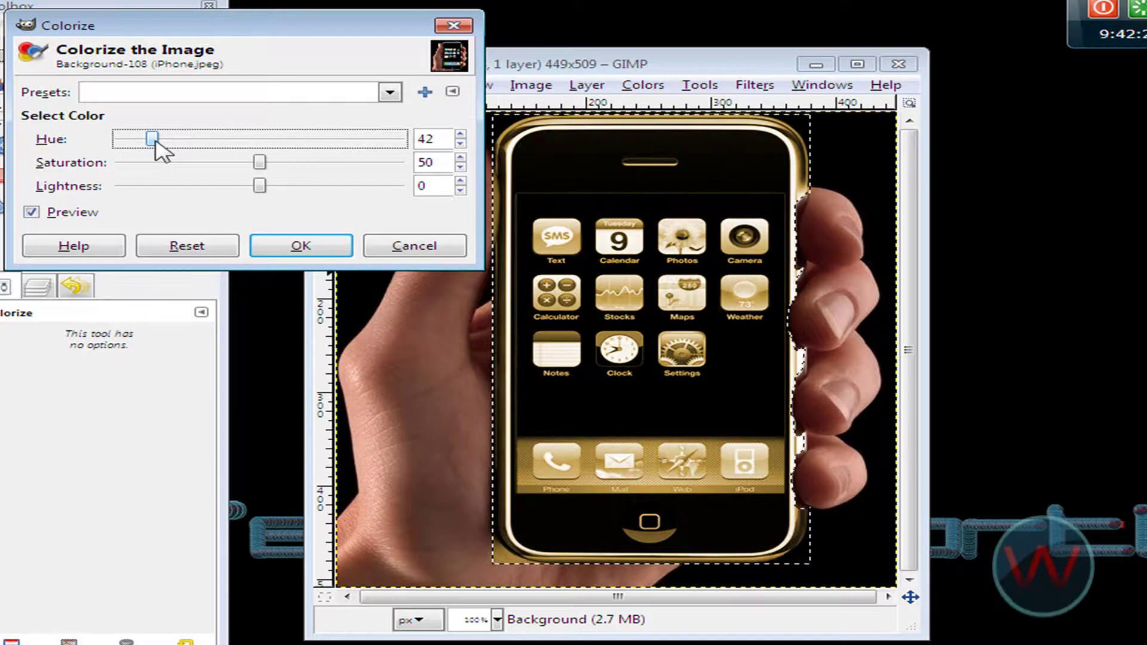
{"action": "left_click_drag", "start_coordinate": [260, 163], "coordinate": [265, 163]}
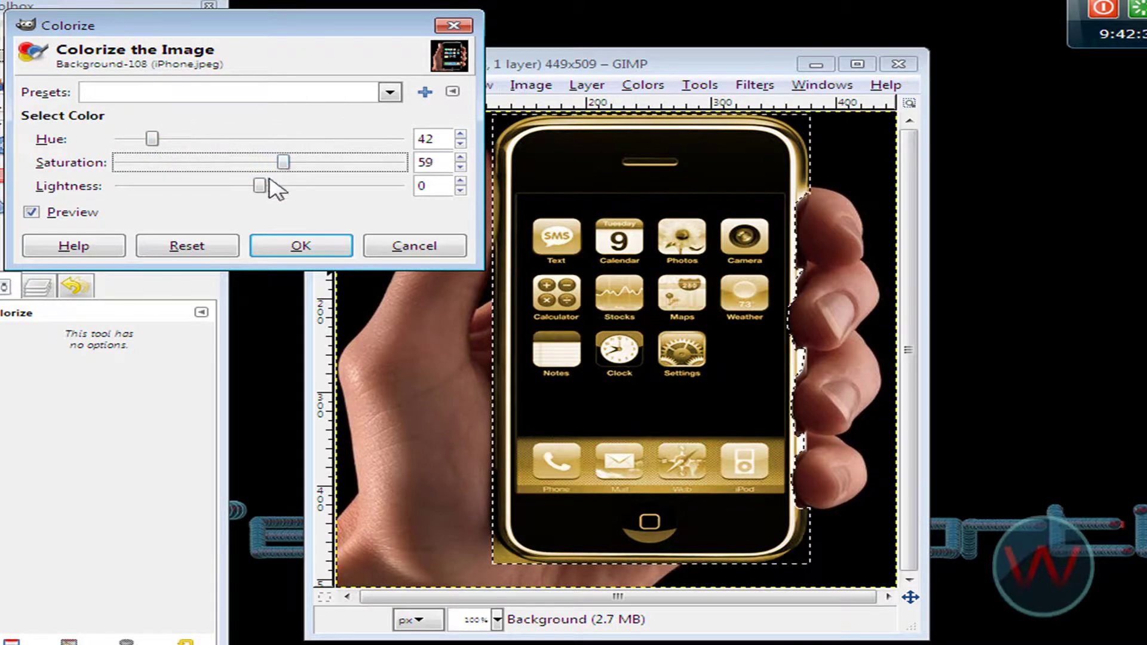
{"action": "left_click_drag", "start_coordinate": [261, 189], "coordinate": [250, 191]}
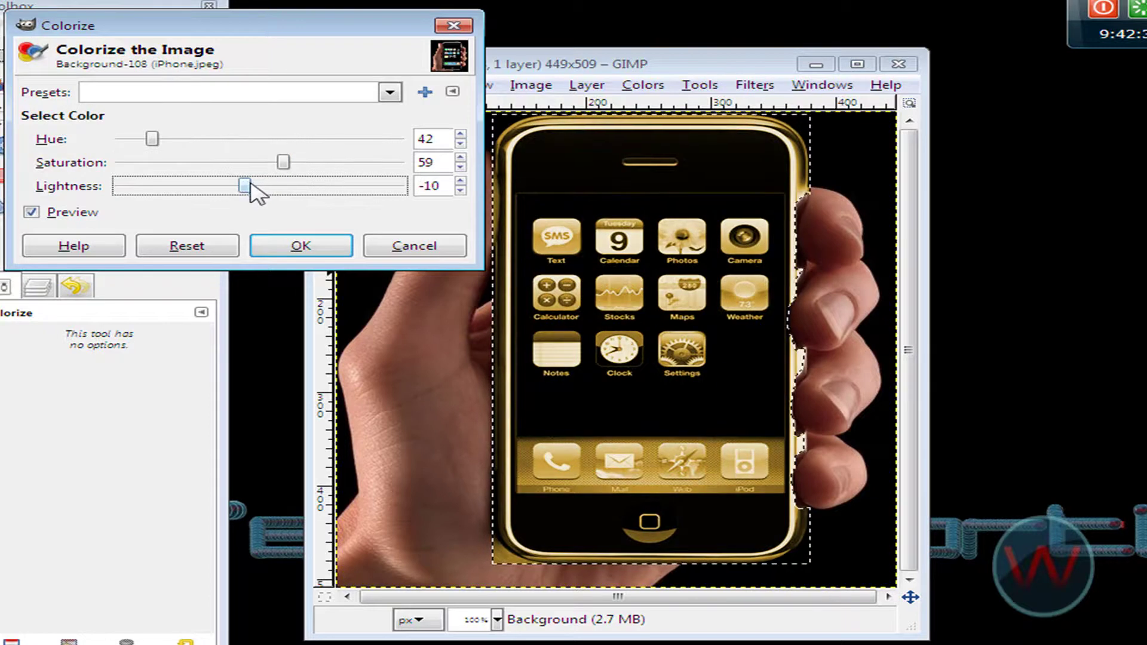
{"action": "left_click", "coordinate": [302, 248]}
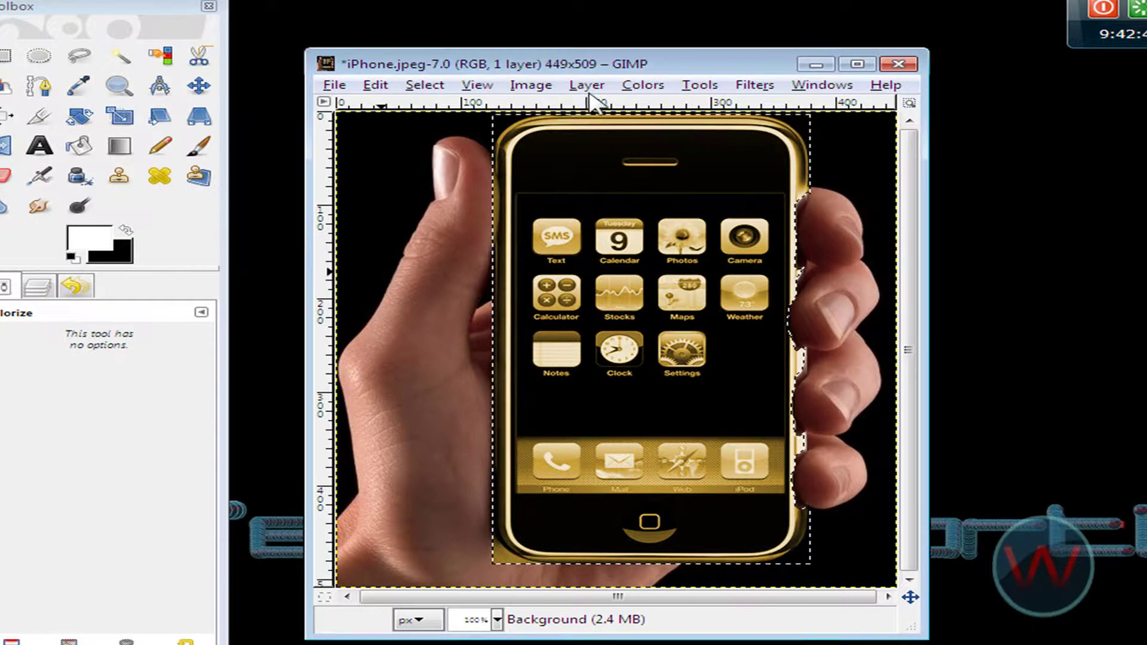
Apply Brightness-Contrast to the gold iPhone with Brightness -21 and Contrast 24
{"action": "left_click", "coordinate": [642, 85]}
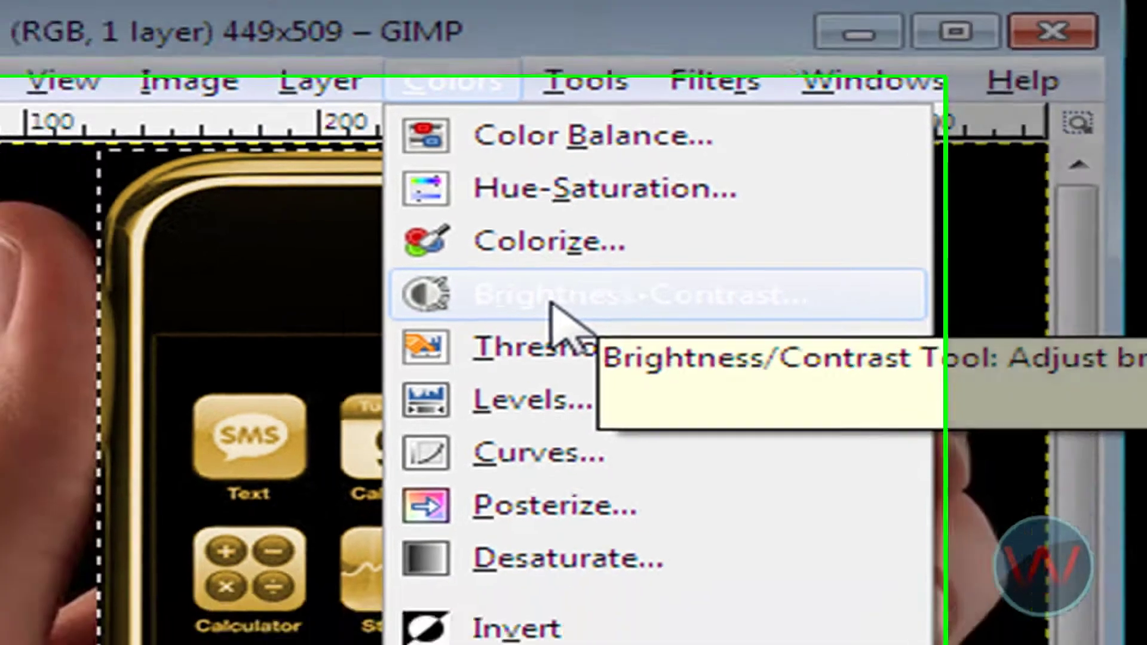
{"action": "left_click", "coordinate": [469, 336]}
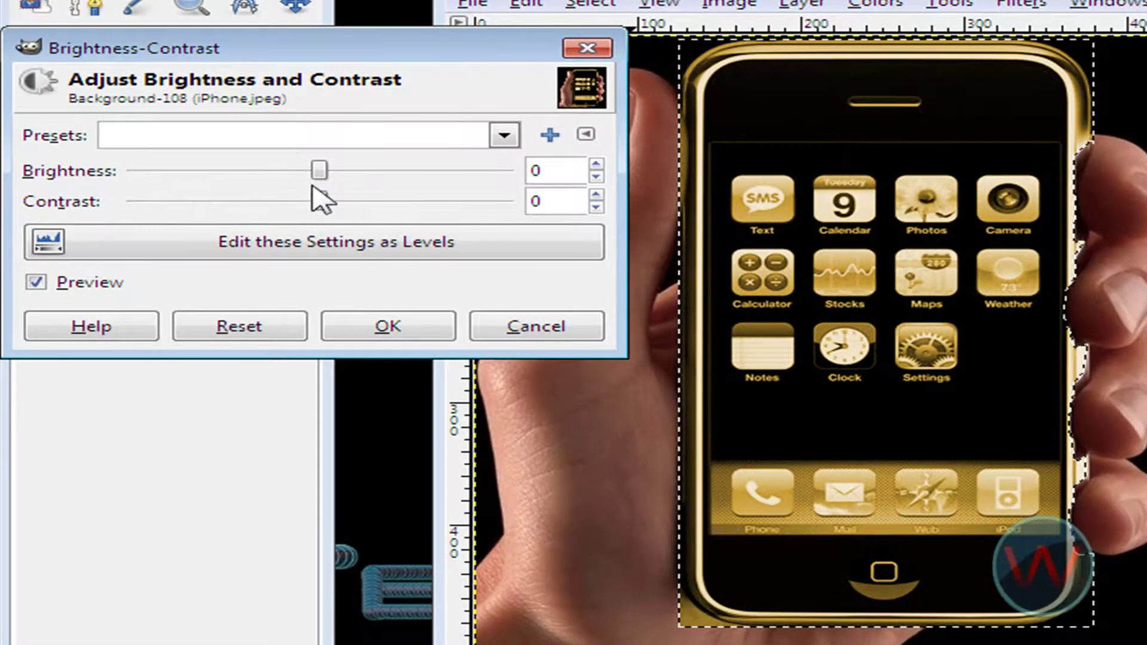
{"action": "mouse_move", "coordinate": [323, 202]}
{"action": "left_mouse_down"}
{"action": "mouse_move", "coordinate": [358, 202]}
{"action": "mouse_move", "coordinate": [291, 173]}
{"action": "left_mouse_up"}
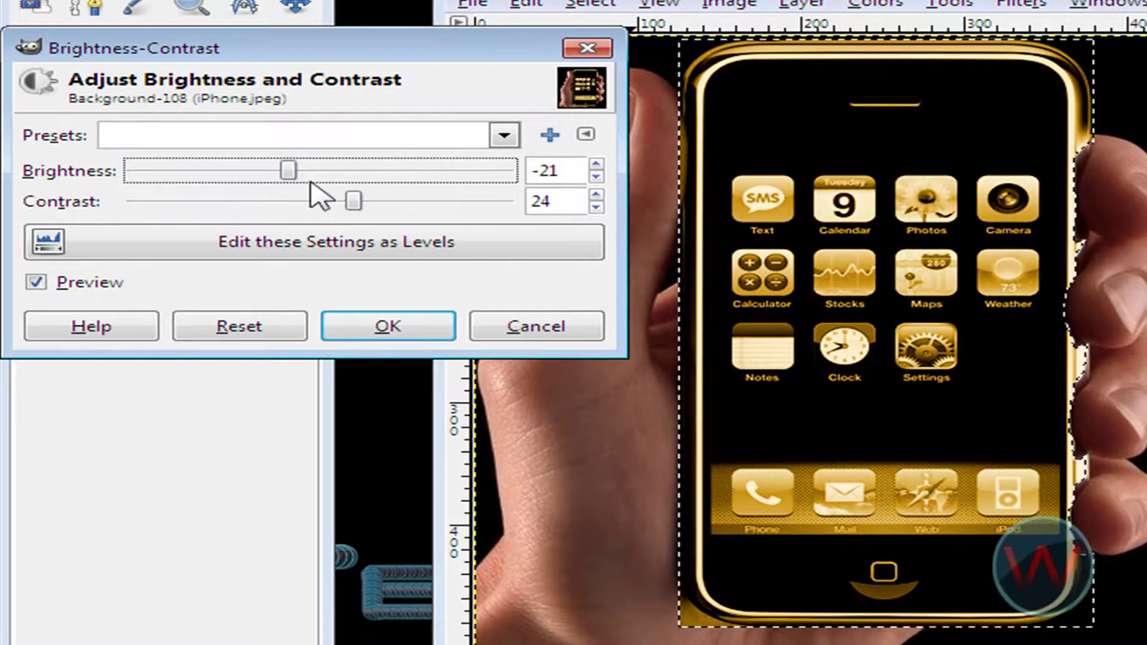
{"action": "left_click", "coordinate": [429, 329]}
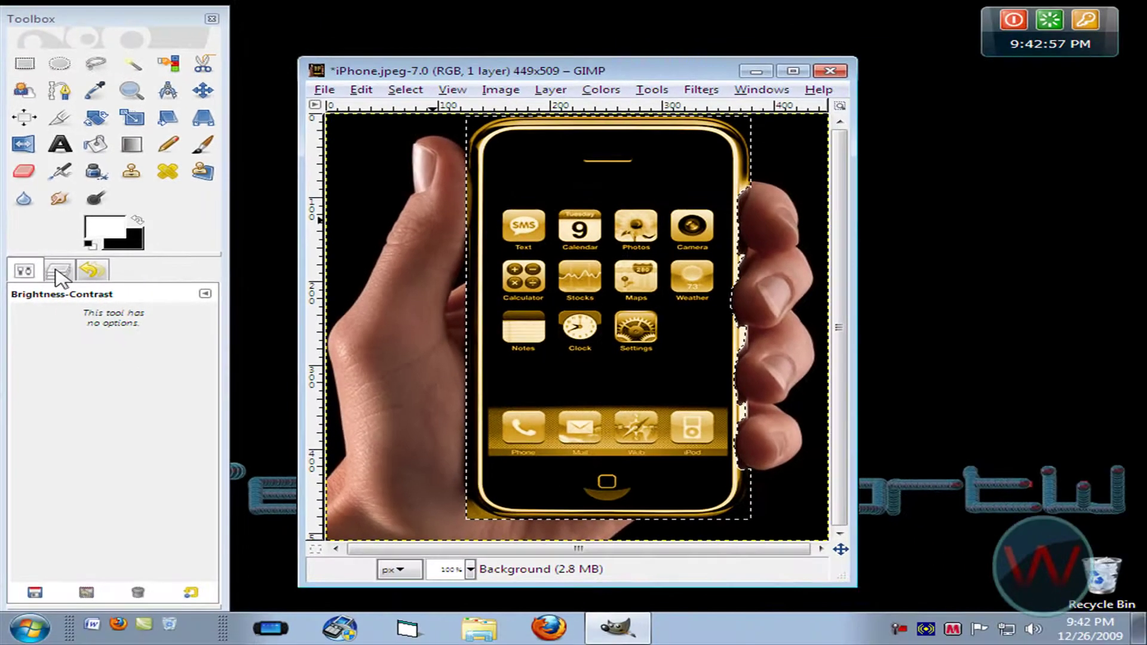
Duplicate the Background layer and set the 'Background copy' blend mode to Overlay
{"action": "left_click", "coordinate": [59, 271]}
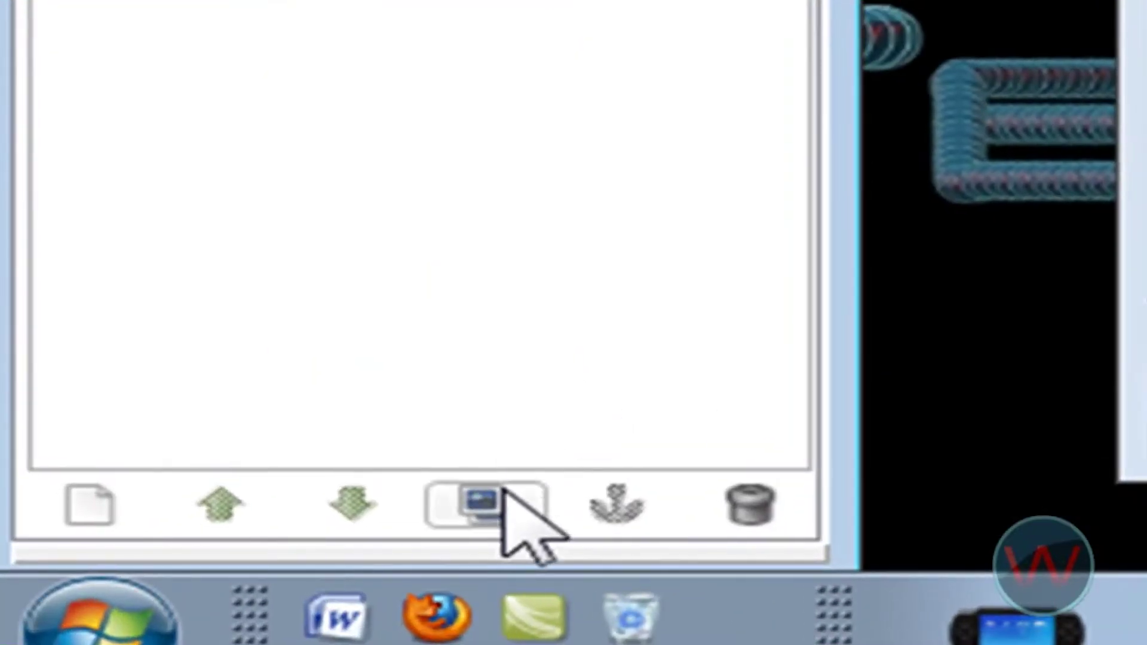
{"action": "left_click", "coordinate": [132, 593]}
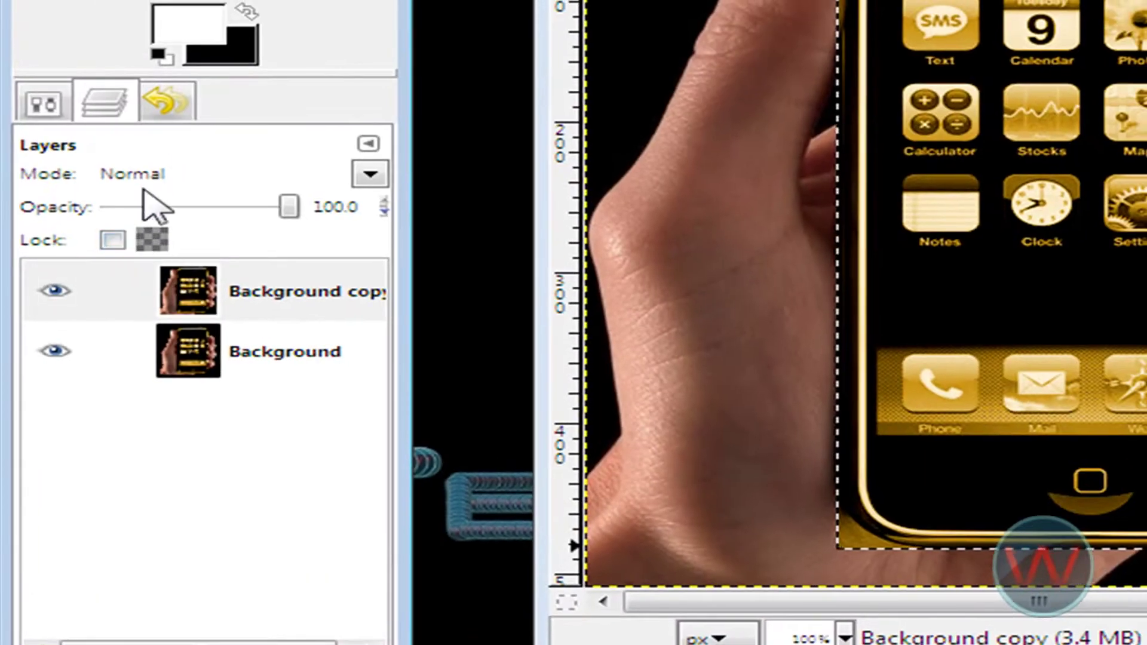
{"action": "left_click", "coordinate": [152, 177]}
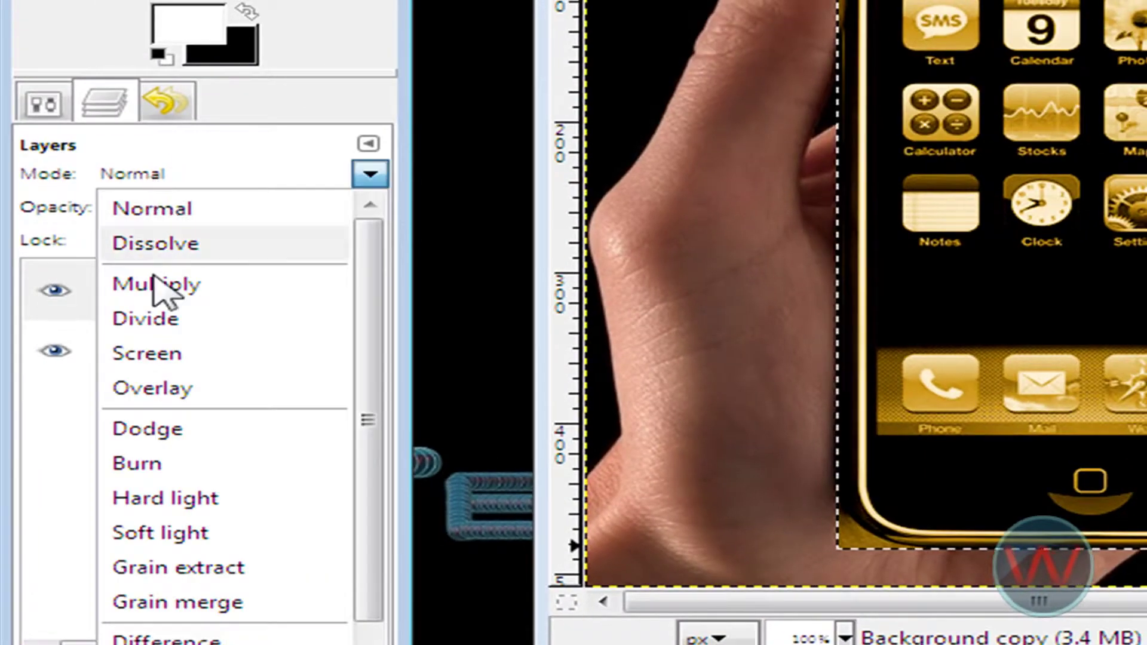
{"action": "left_click", "coordinate": [134, 386]}
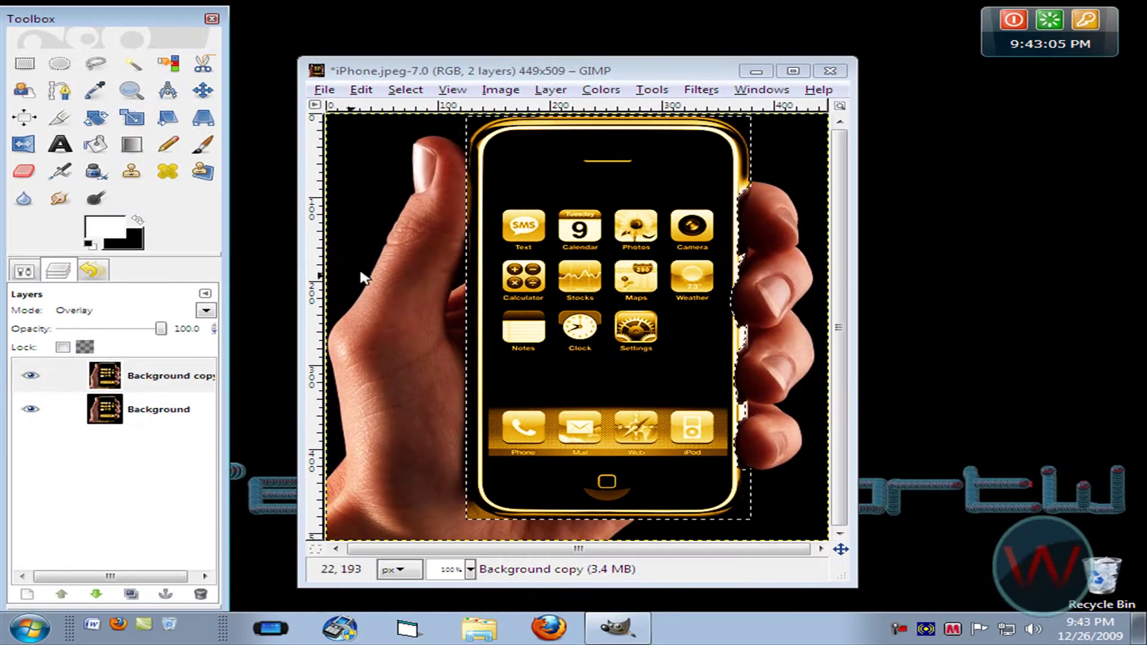